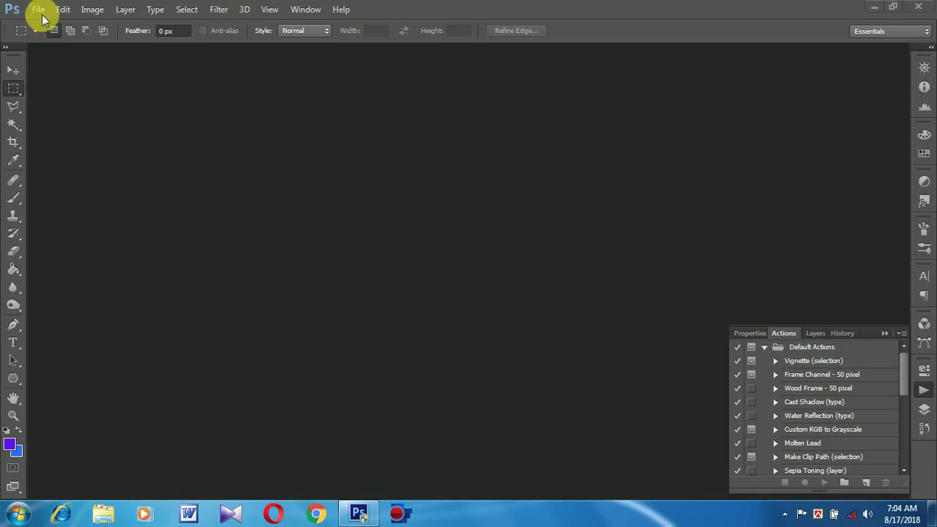
Step: Open the portrait of the woman in the yellow top from the Photos folder
double_click(295, 214)
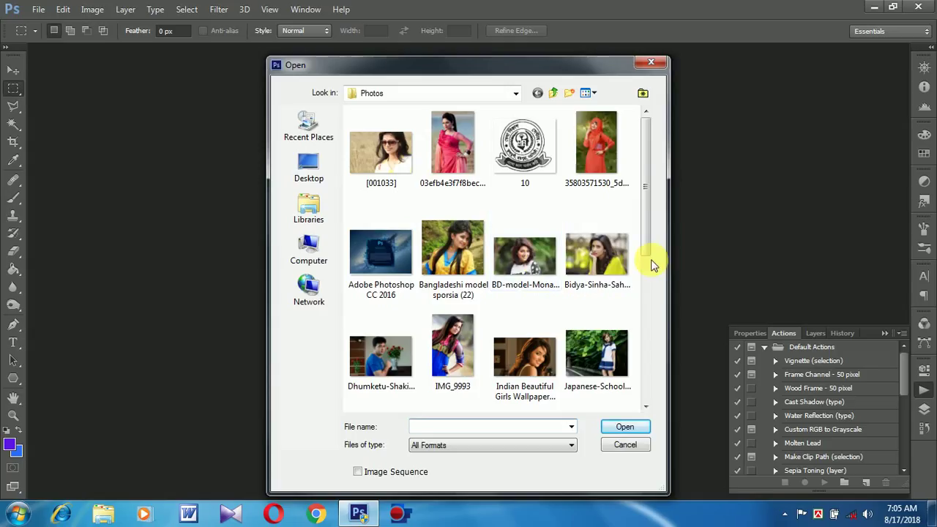
click(591, 262)
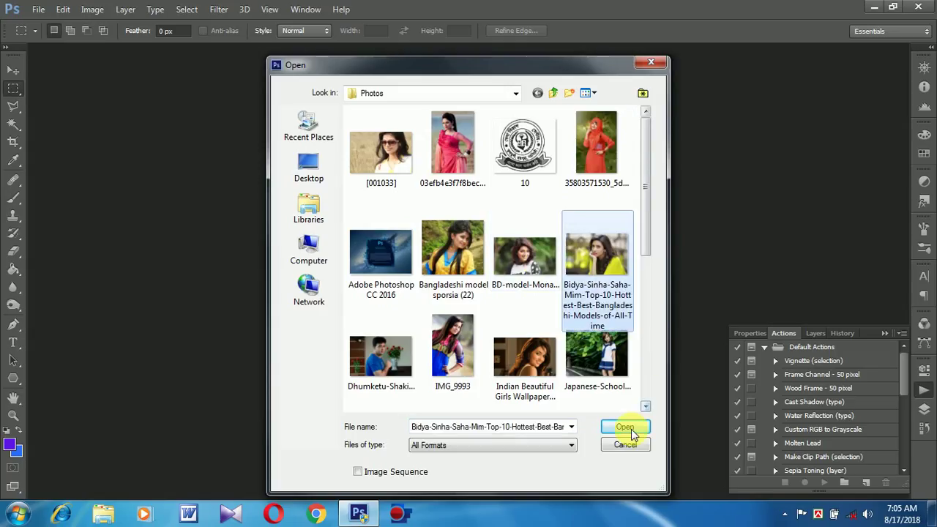
click(626, 427)
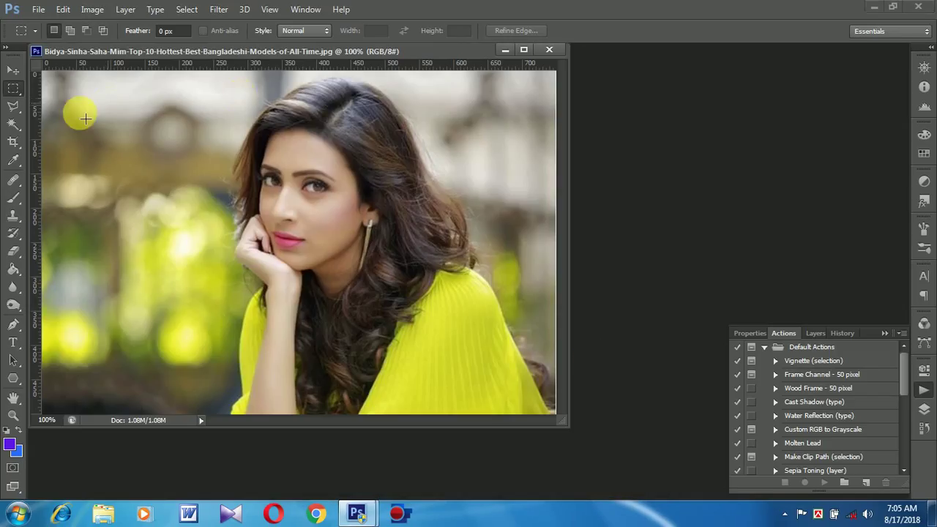
Step: Crop the photo to a 1.53 × 1.93 portrait frame around her face and shoulders
click(13, 142)
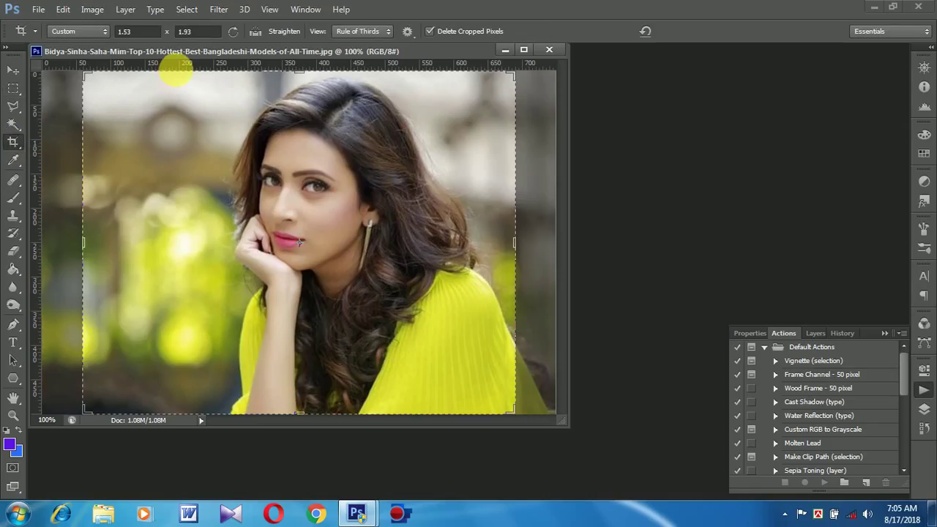
mouse_move(188, 79)
mouse_down()
mouse_move(371, 307)
mouse_move(491, 387)
mouse_move(568, 419)
mouse_move(561, 414)
mouse_up()
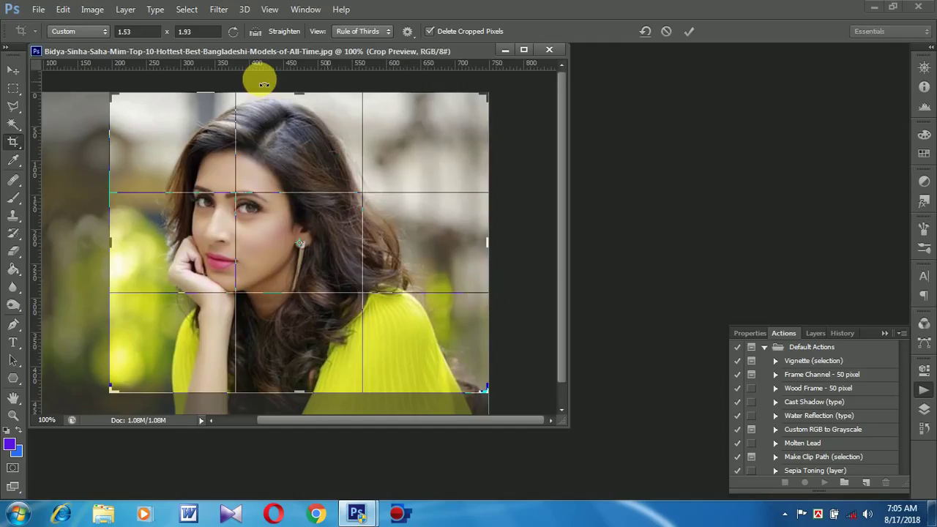
click(233, 33)
mouse_move(317, 163)
mouse_down()
mouse_move(296, 163)
mouse_move(375, 179)
mouse_move(331, 163)
mouse_move(336, 170)
mouse_up()
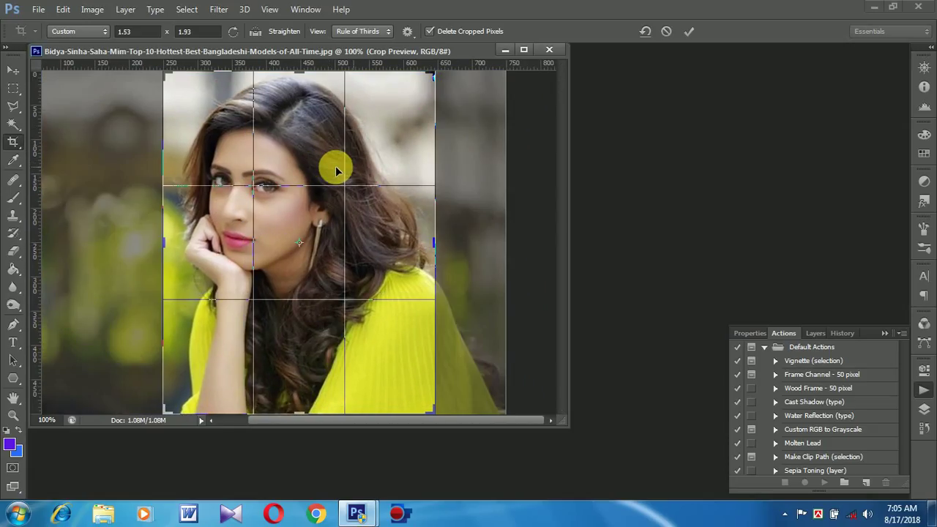
key(Return)
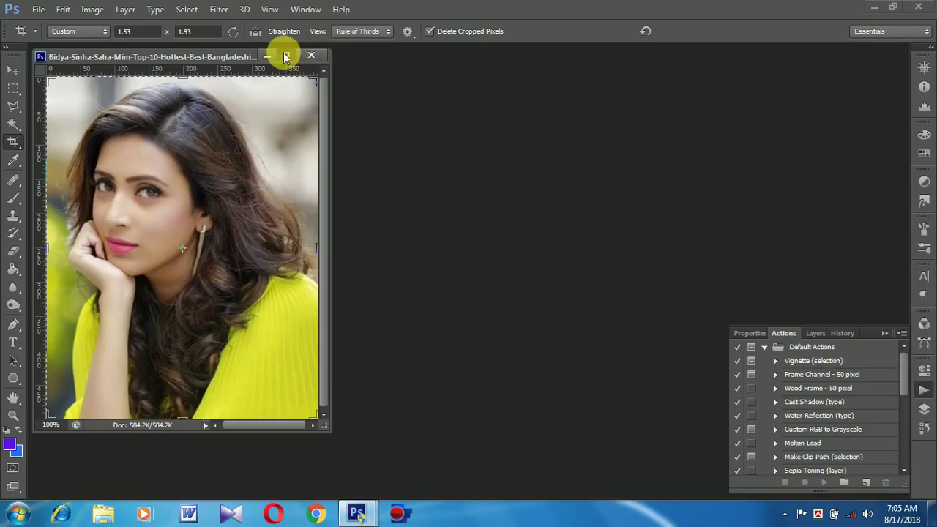
Step: Dock the cropped portrait's floating window as a full-size centred tab
click(286, 57)
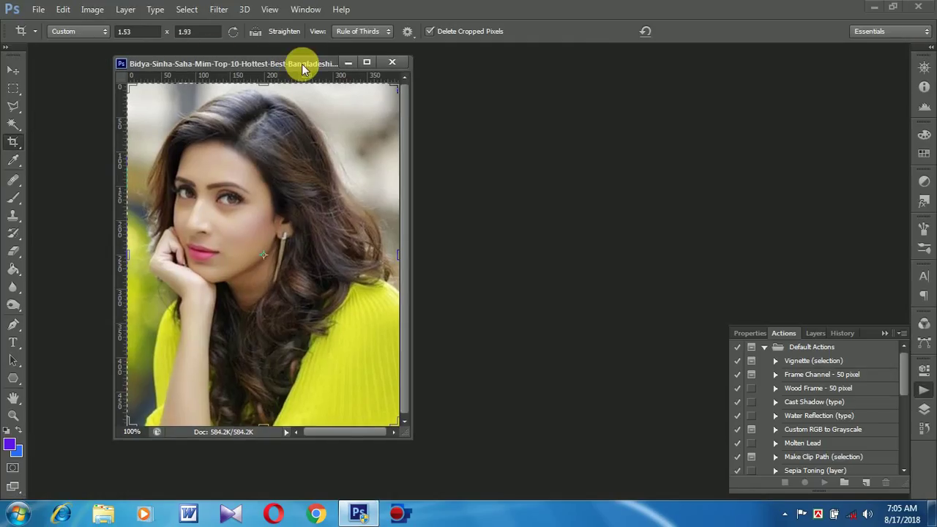
drag(304, 67, 325, 52)
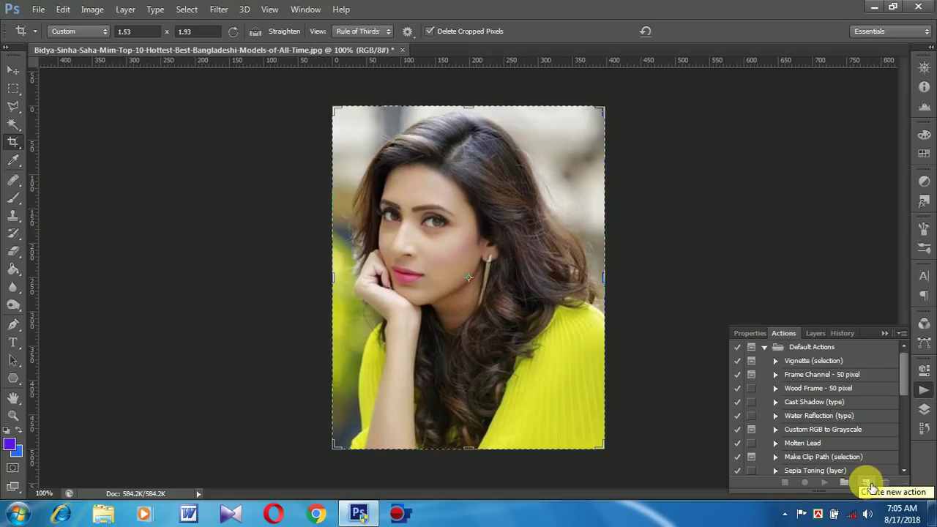
Step: Create Action 2 in the Default Actions set on function key F3 and start recording
click(867, 483)
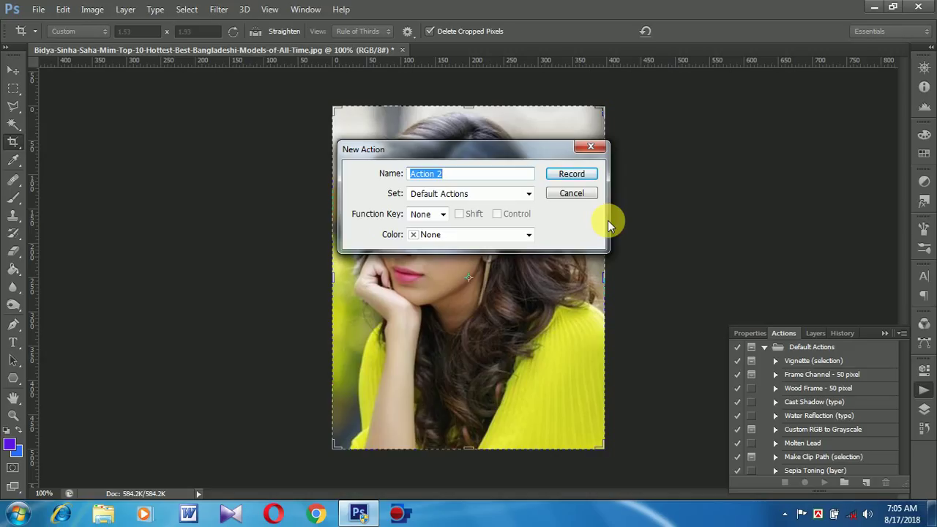
click(452, 173)
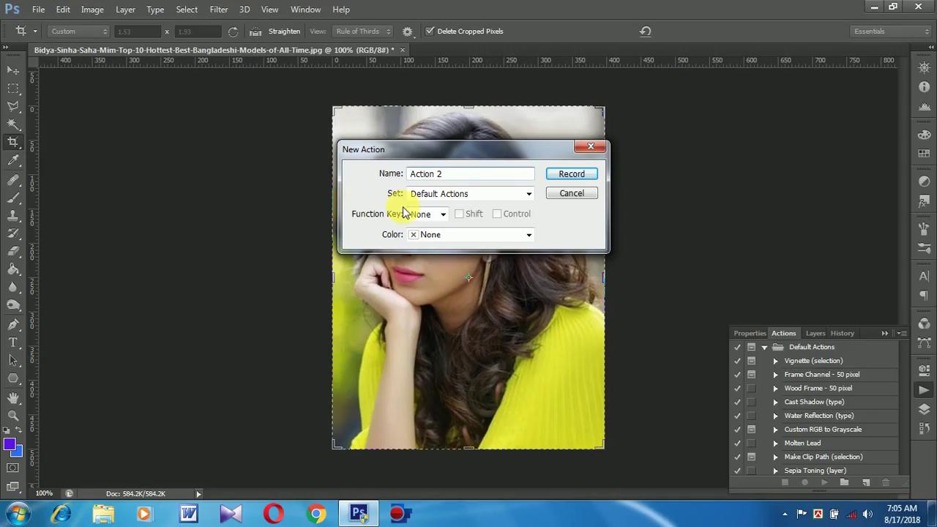
click(424, 196)
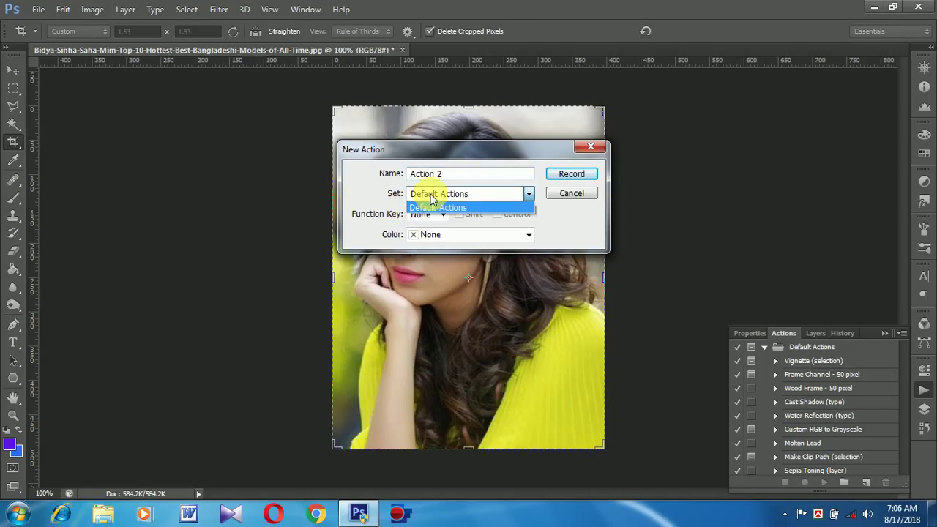
click(414, 193)
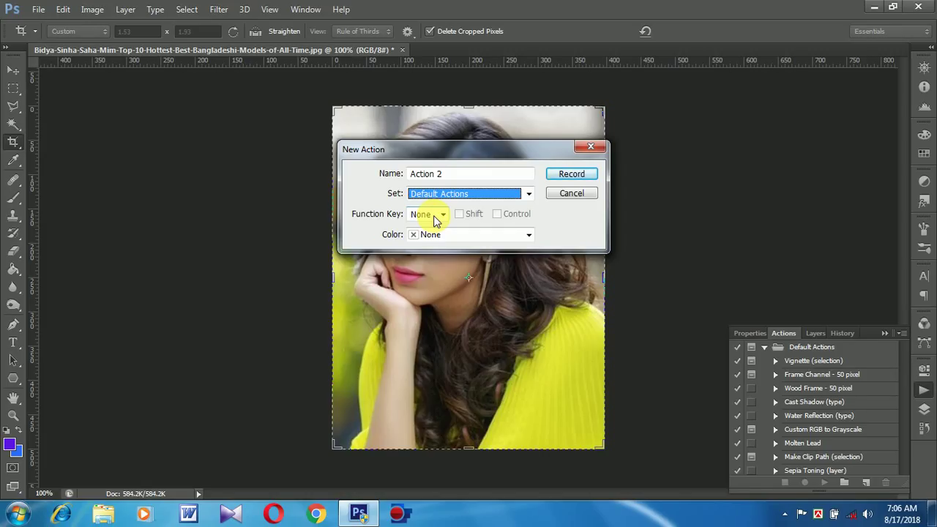
click(436, 217)
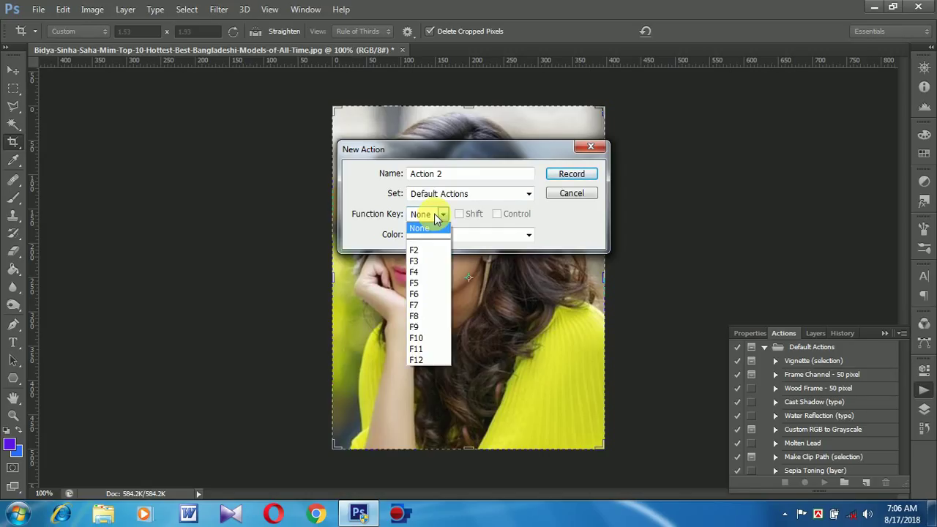
click(417, 254)
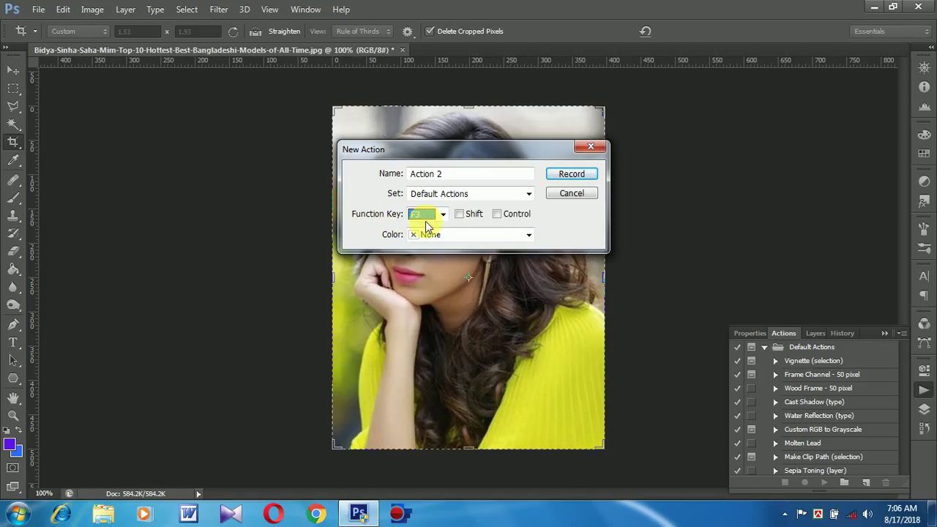
click(571, 174)
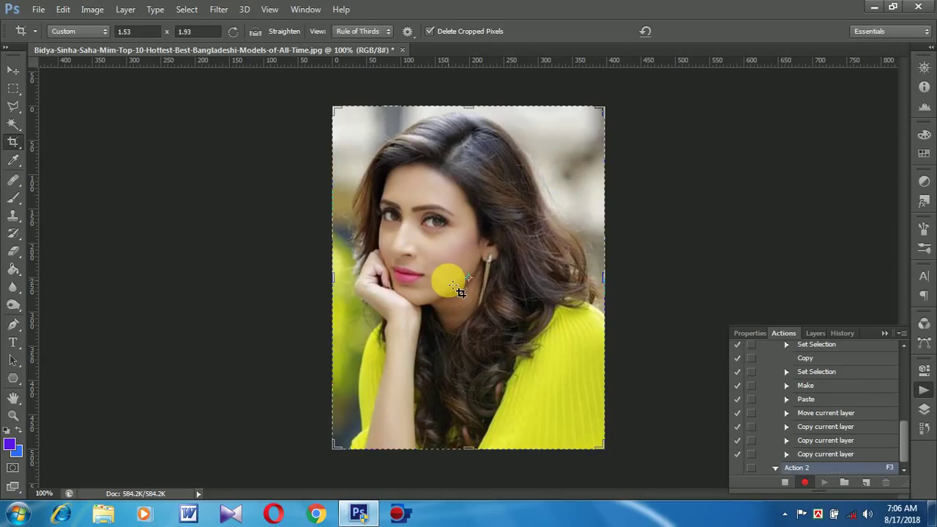
Step: Record selecting the entire portrait and copying it with Ctrl+C
key(ctrl)
click(452, 285)
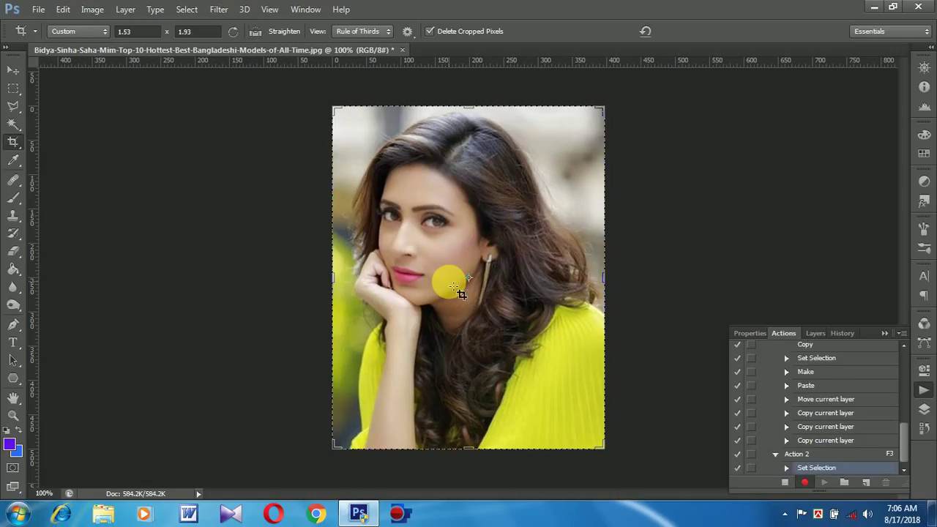
key(ctrl)
key(ctrl+c)
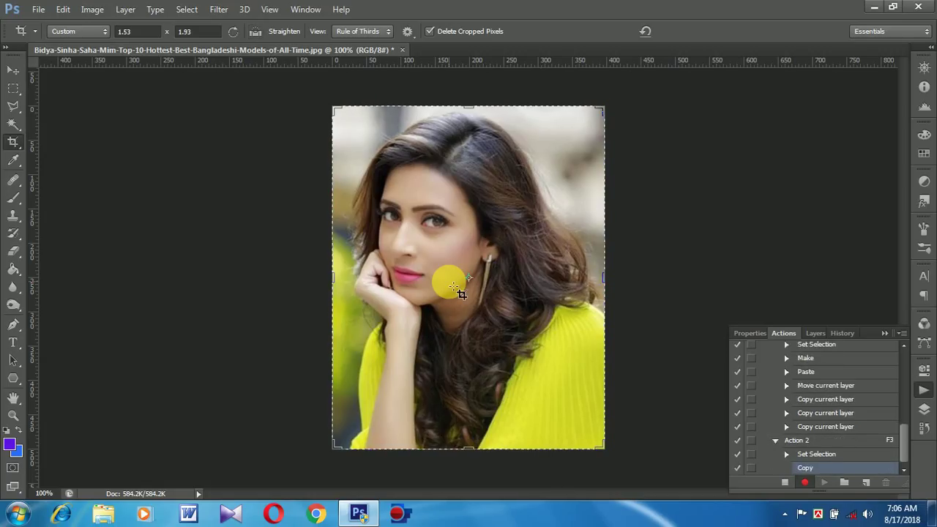
click(39, 9)
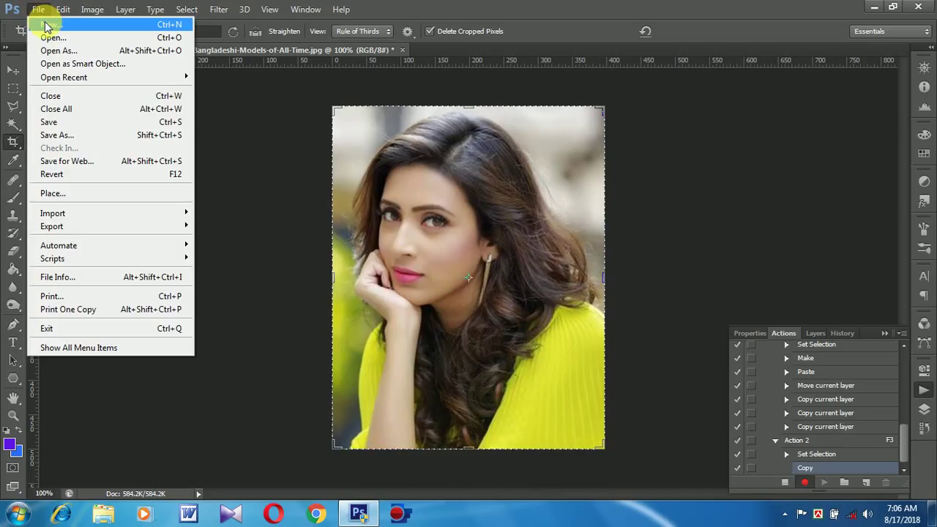
Step: Create a new white A4 document (210 × 297 mm, 300 ppi) from the International Paper preset
click(47, 26)
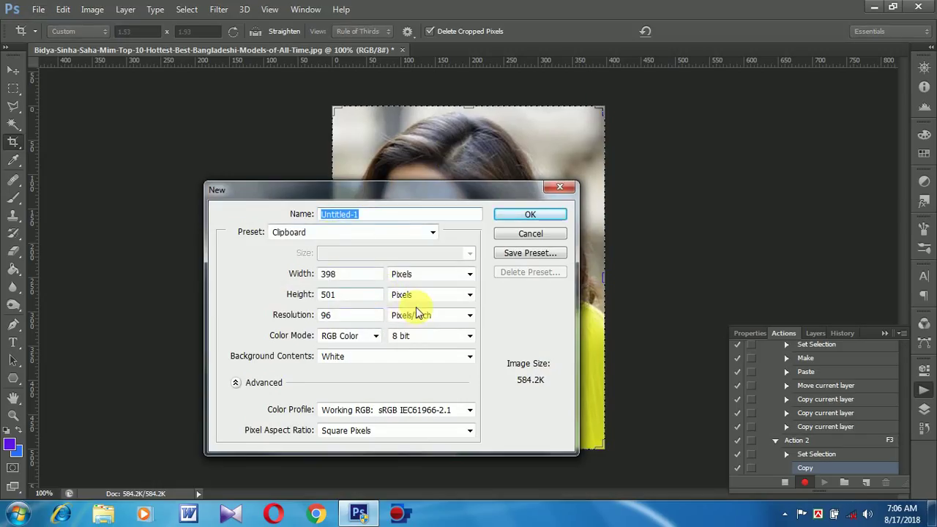
click(411, 233)
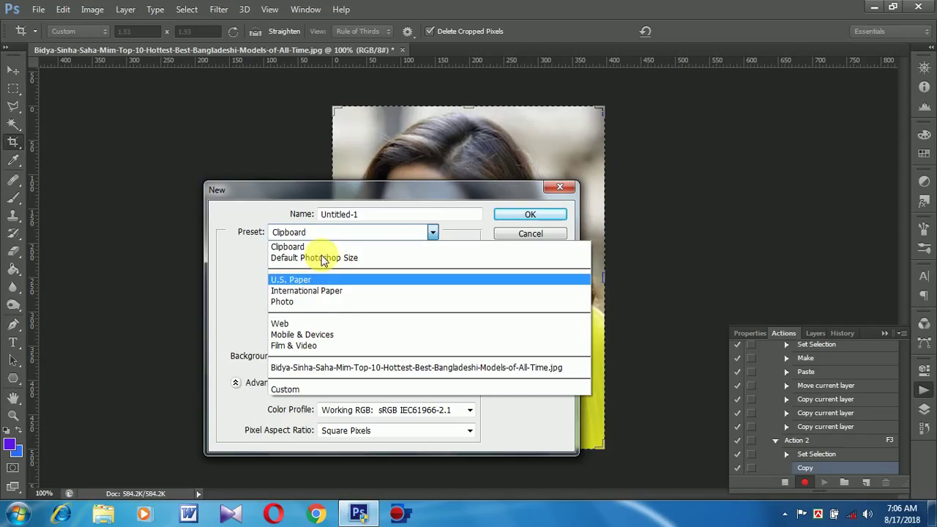
click(292, 281)
click(414, 257)
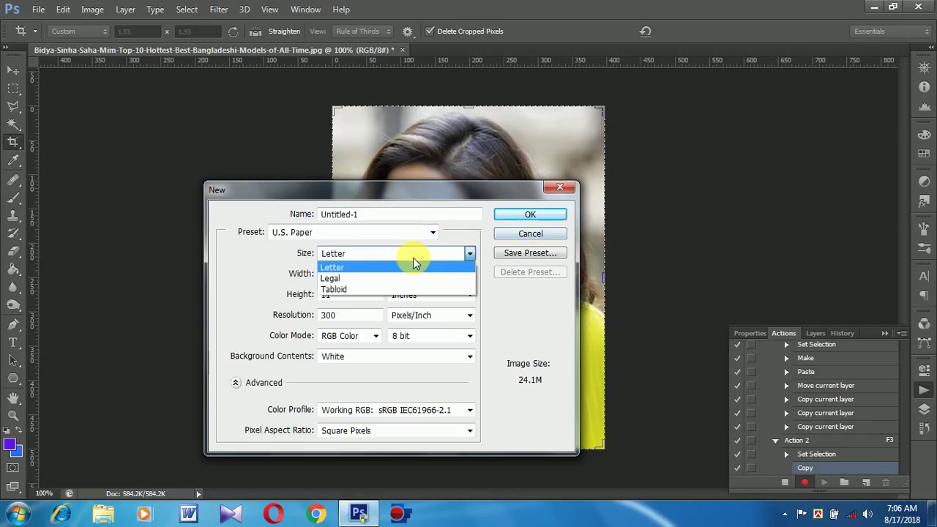
click(315, 233)
click(310, 235)
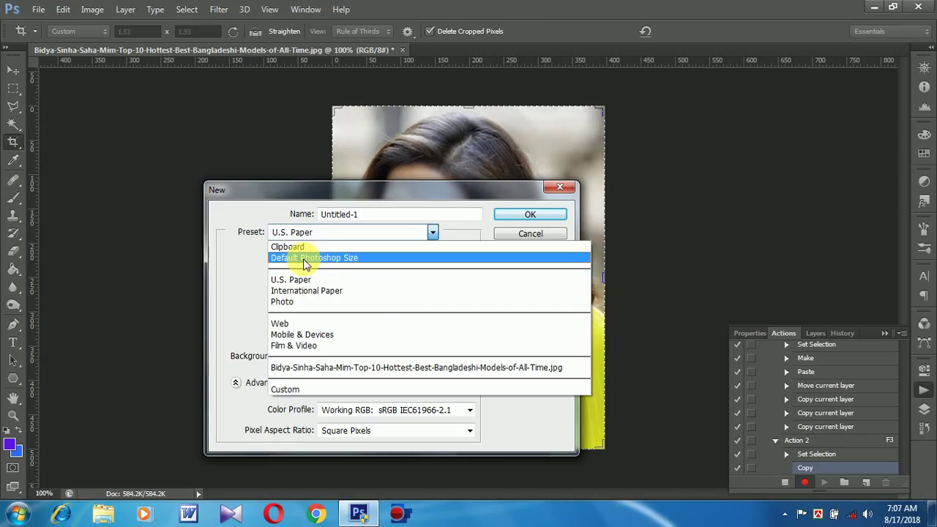
click(306, 261)
click(332, 241)
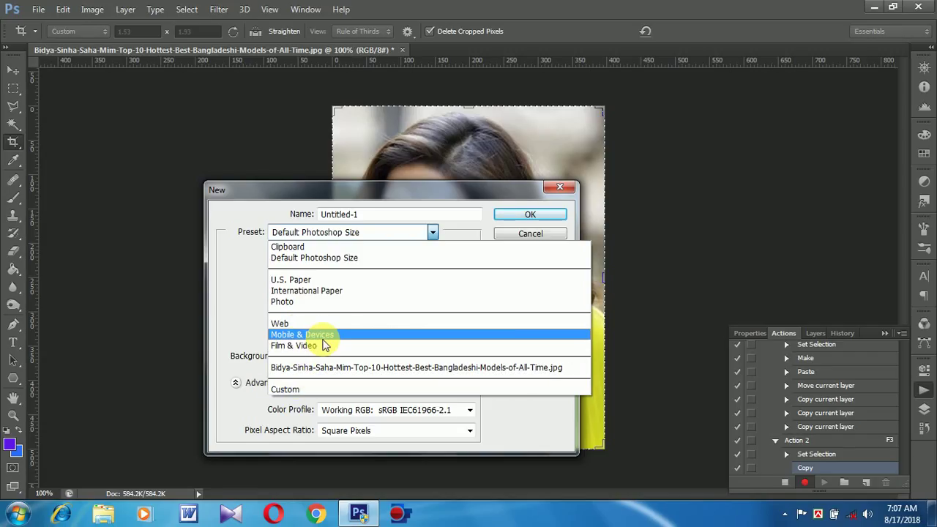
click(330, 289)
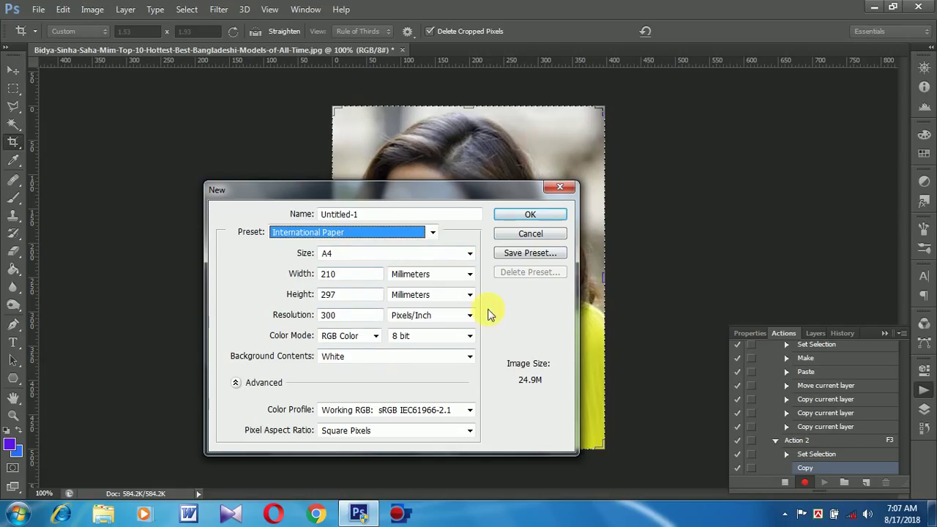
click(537, 215)
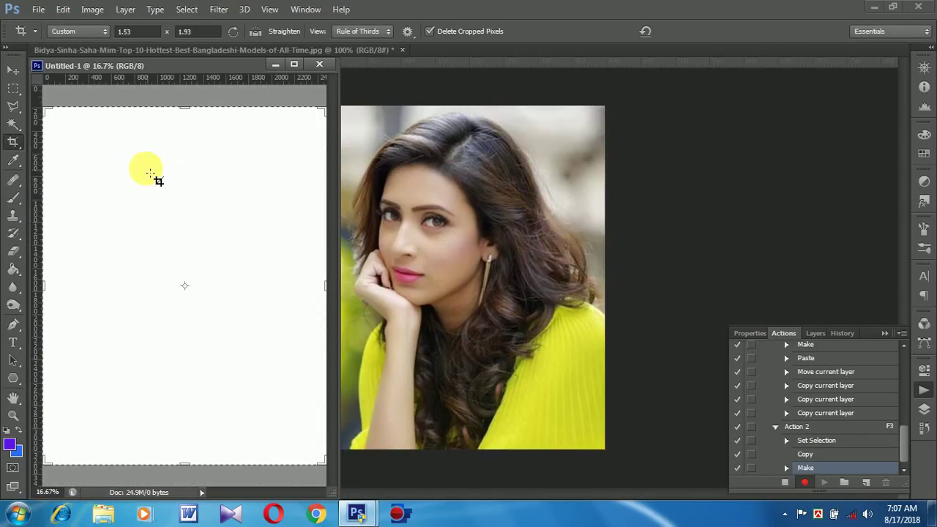
Step: Paste the portrait into the A4 page and move it into the top-left corner
key(ctrl)
key(ctrl+v)
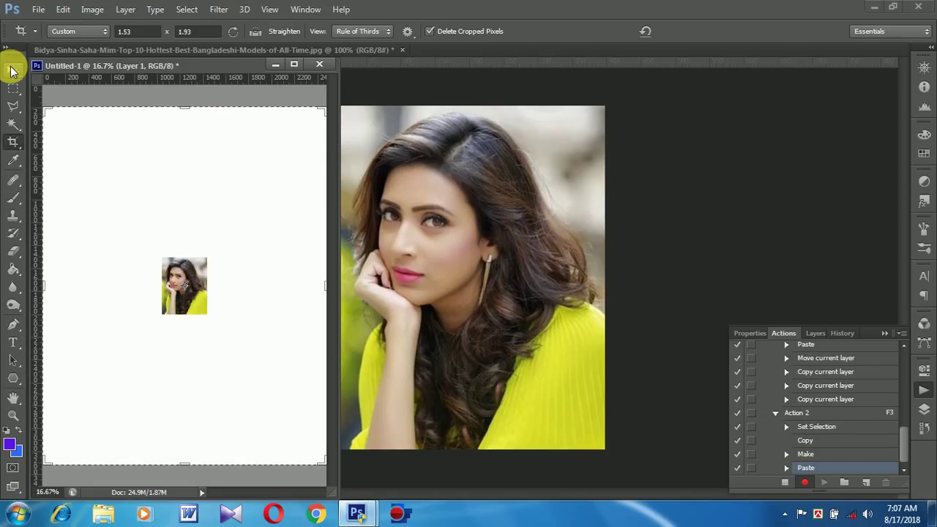
click(13, 69)
drag(179, 285, 65, 122)
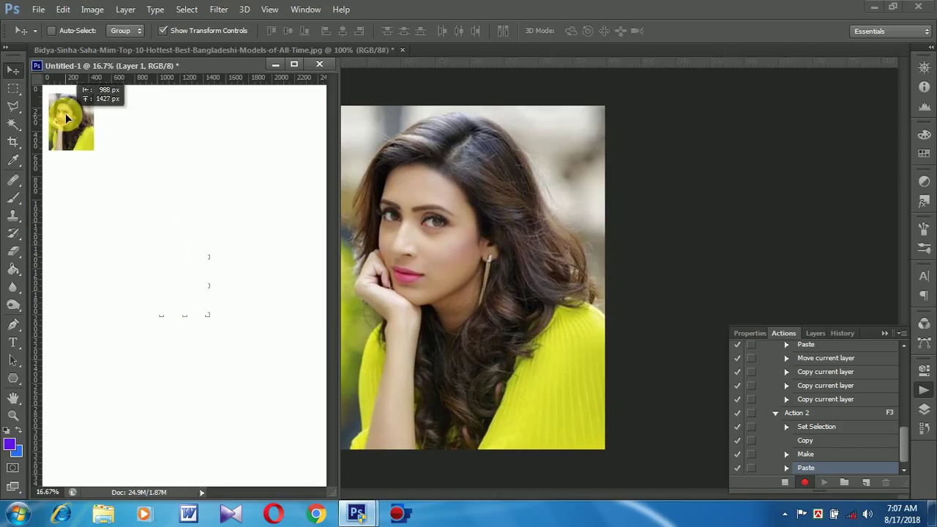
mouse_move(66, 122)
mouse_down()
mouse_move(72, 112)
mouse_move(66, 119)
mouse_up()
key(shift+Up)
key(shift+Up)
key(shift+Up)
key(shift+Up)
key(shift+Left)
key(shift+Left)
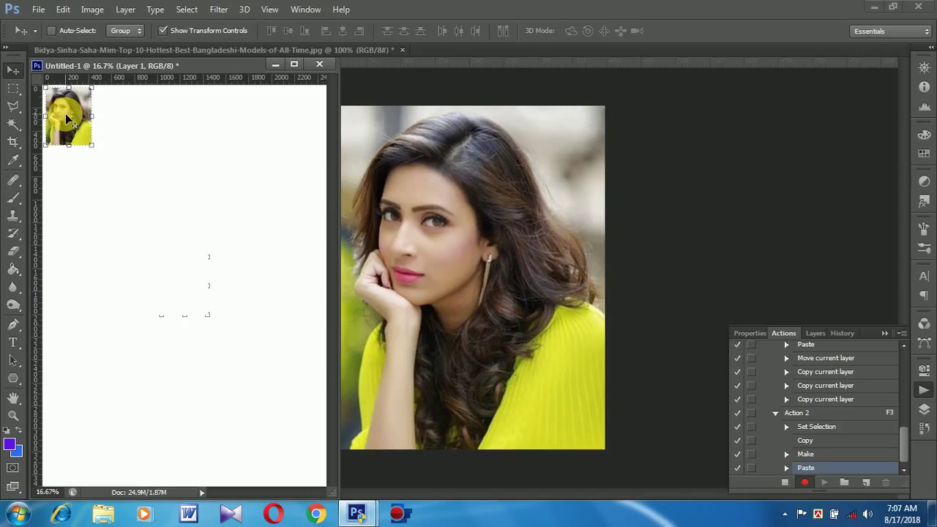
Step: Free-transform the pasted portrait and apply the transformation
key(ctrl+t)
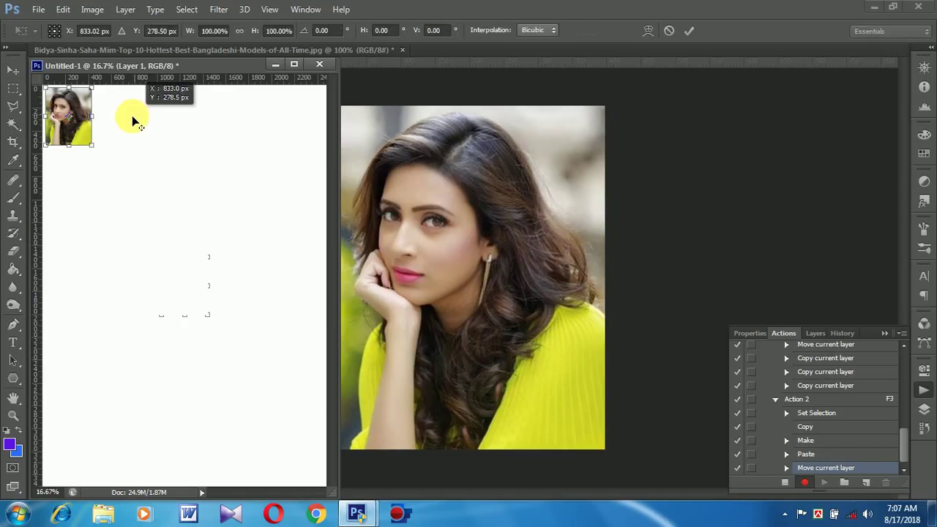
click(12, 71)
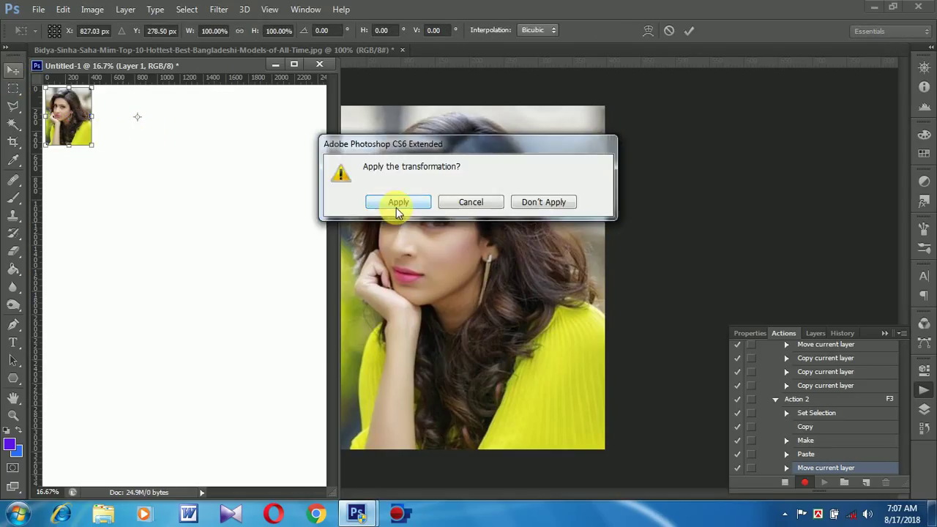
click(397, 206)
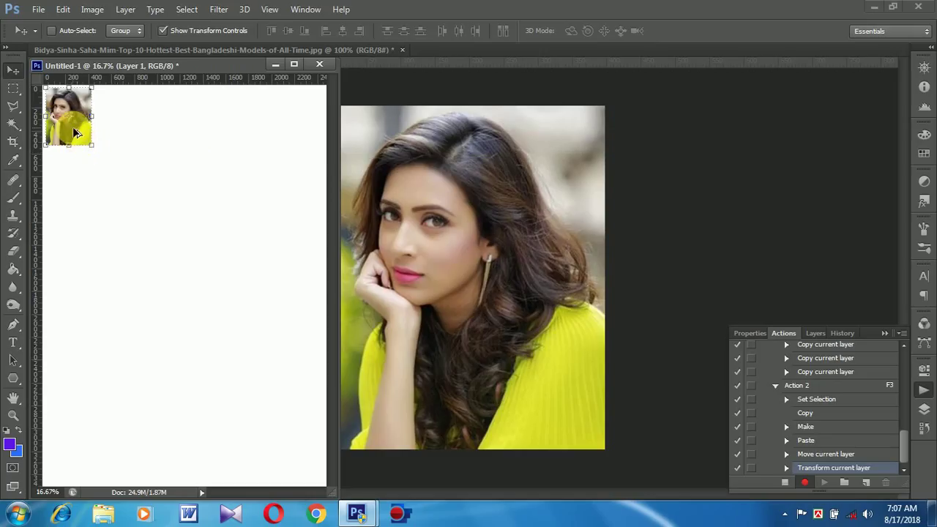
Step: Alt-drag portrait copies to the right to build a row of five along the page top
drag(74, 129, 174, 127)
mouse_move(170, 125)
mouse_down()
mouse_move(225, 130)
mouse_move(226, 117)
mouse_up()
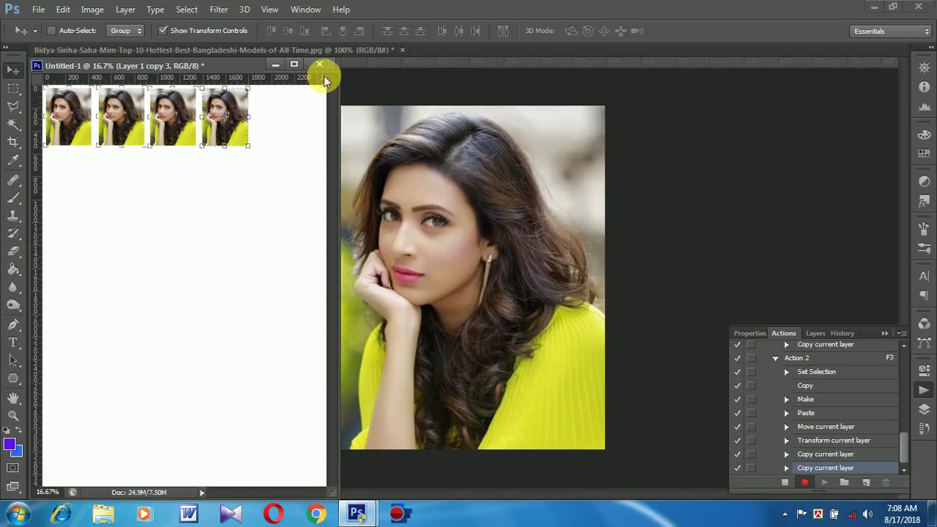
key(ctrl+t)
mouse_move(226, 117)
mouse_down()
mouse_move(283, 119)
mouse_move(225, 117)
mouse_up()
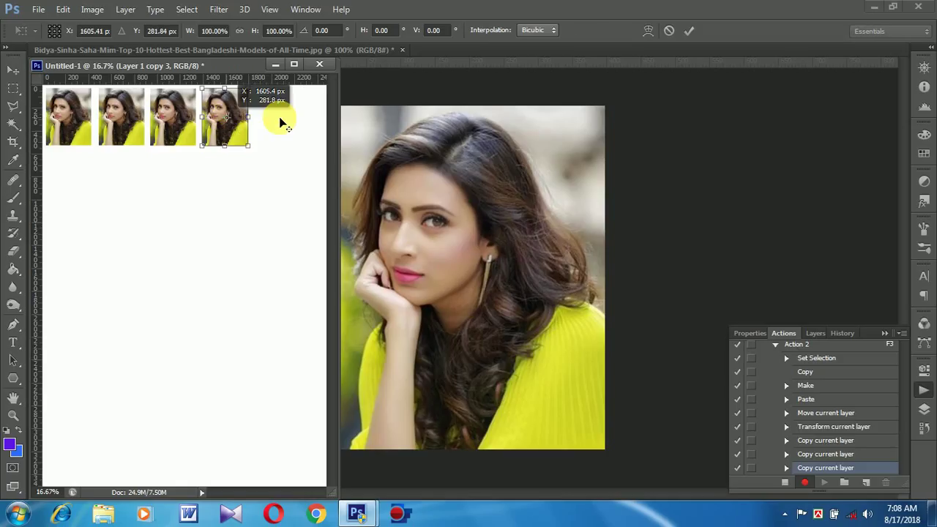
click(11, 71)
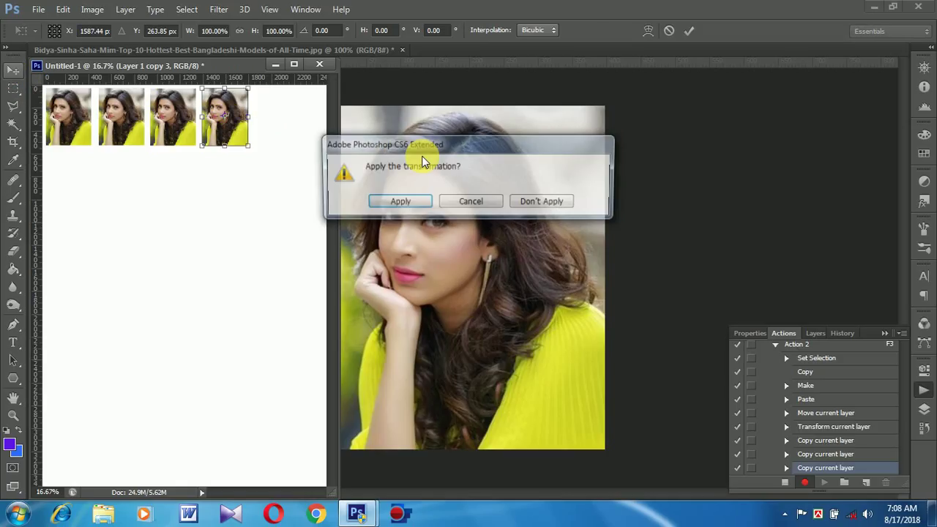
click(546, 205)
drag(233, 126, 291, 150)
click(294, 65)
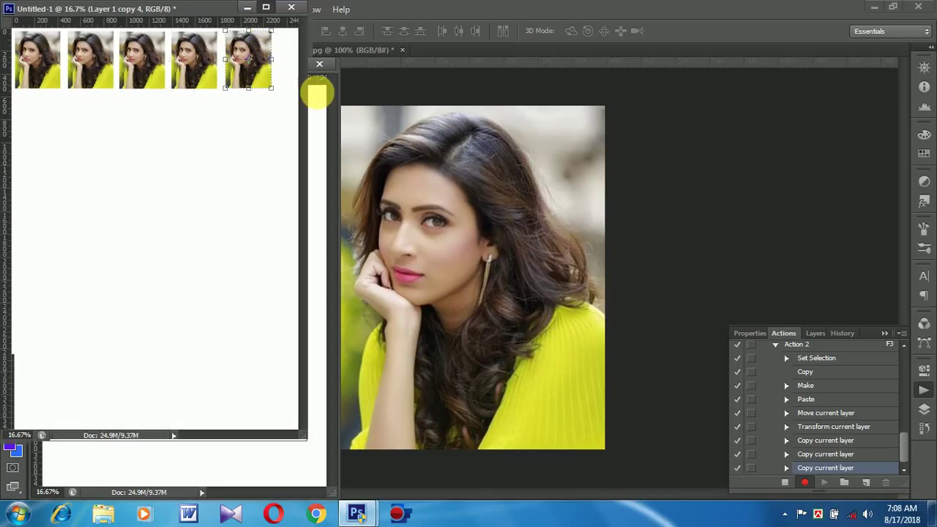
Step: Stop recording Action 2 and close Untitled-1 without saving
click(899, 7)
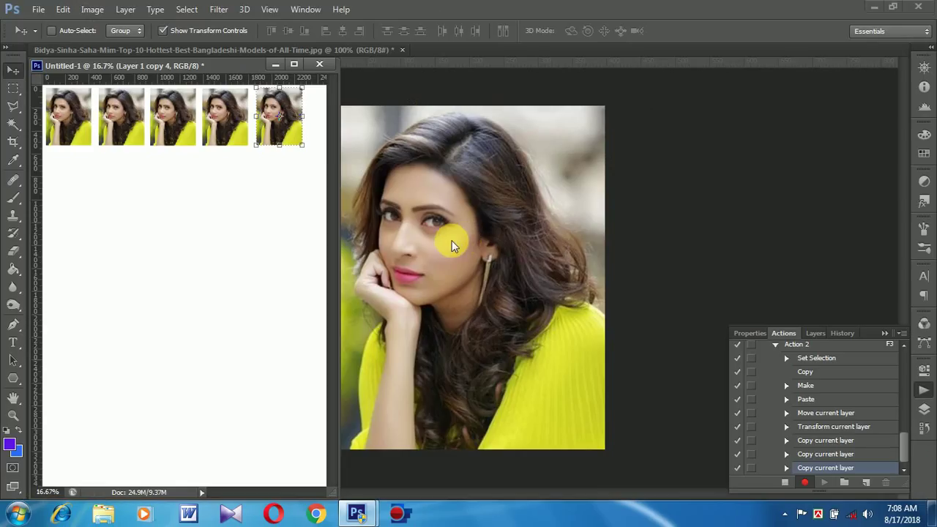
click(319, 67)
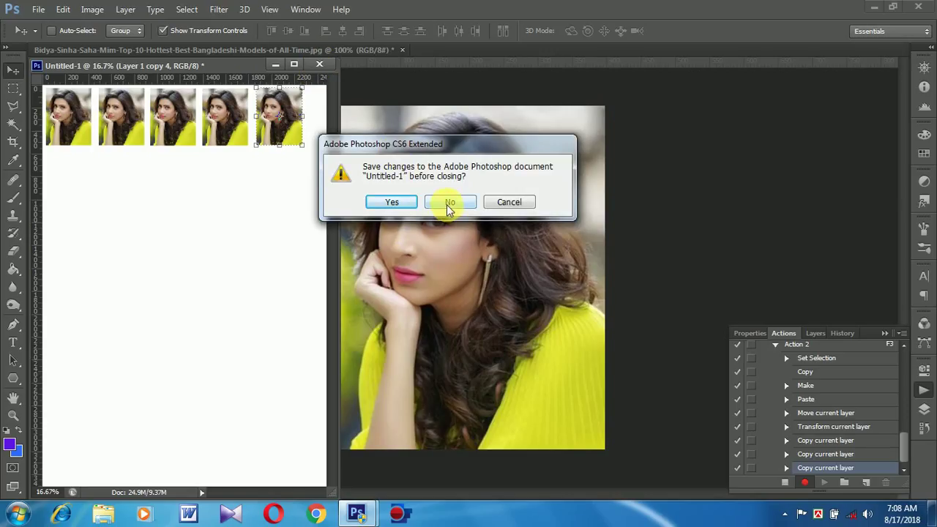
click(511, 203)
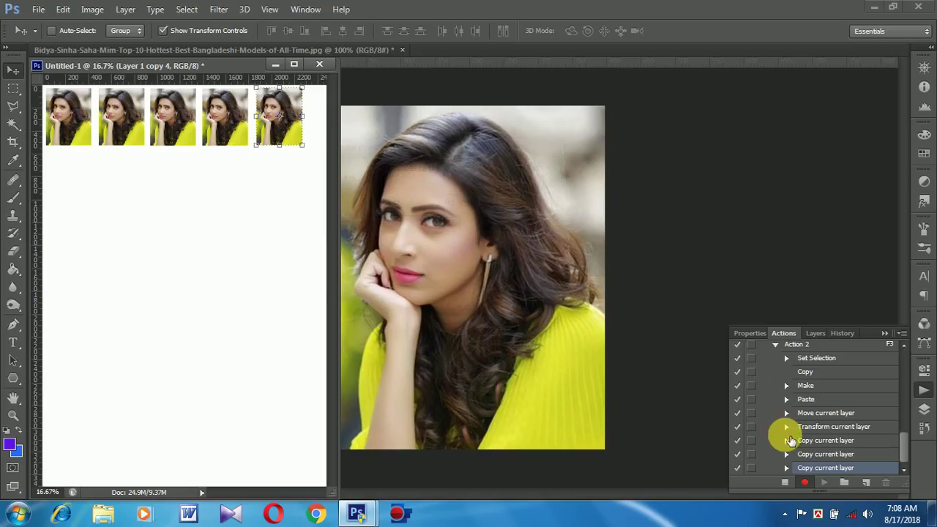
click(790, 486)
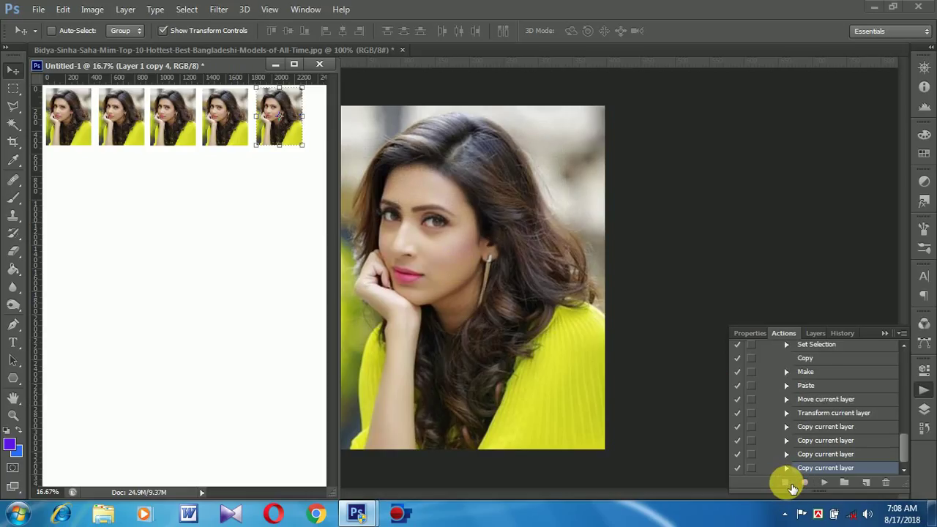
click(318, 64)
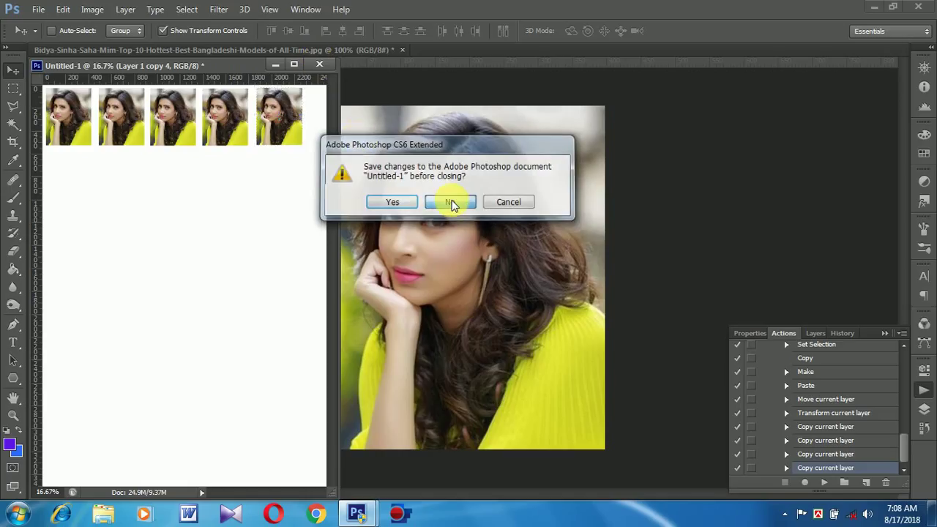
click(451, 202)
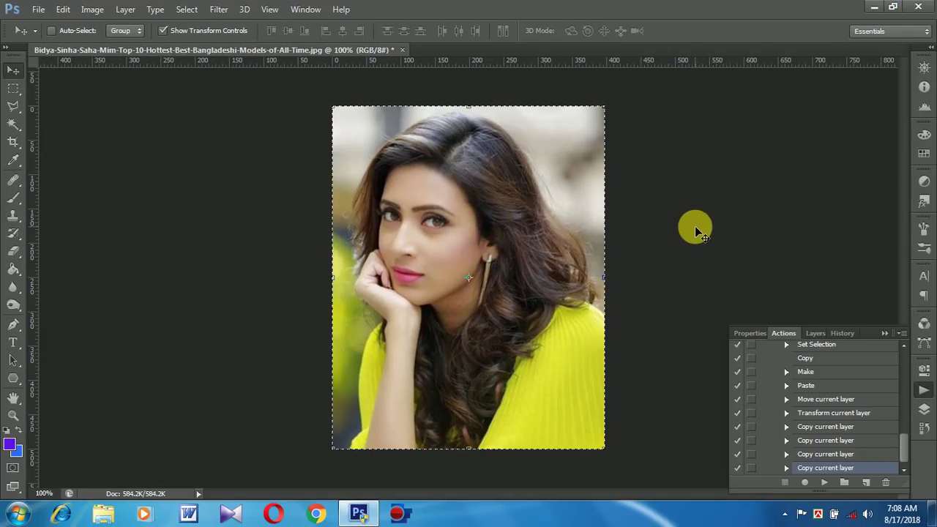
Step: Reselect the whole photo, replay Action 2 with F3, and close the resulting A4 page unsaved
key(ctrl+d)
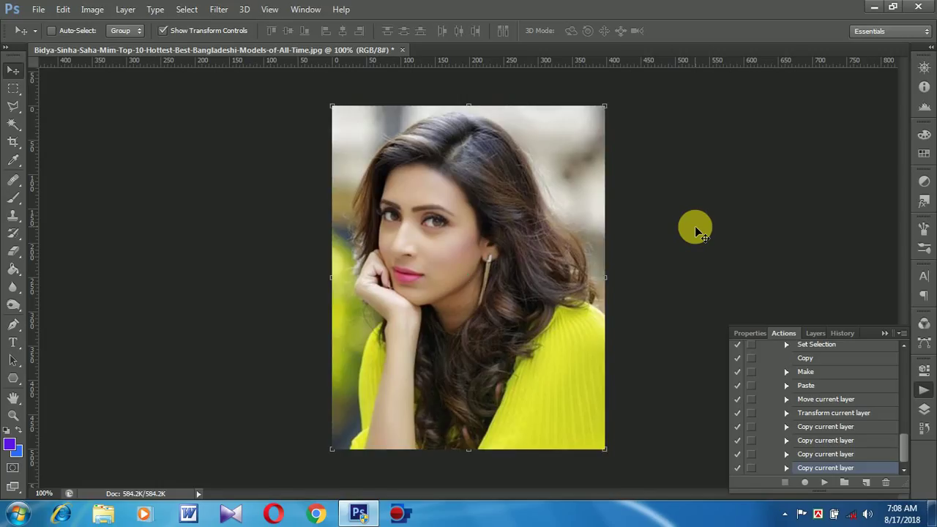
key(ctrl+a)
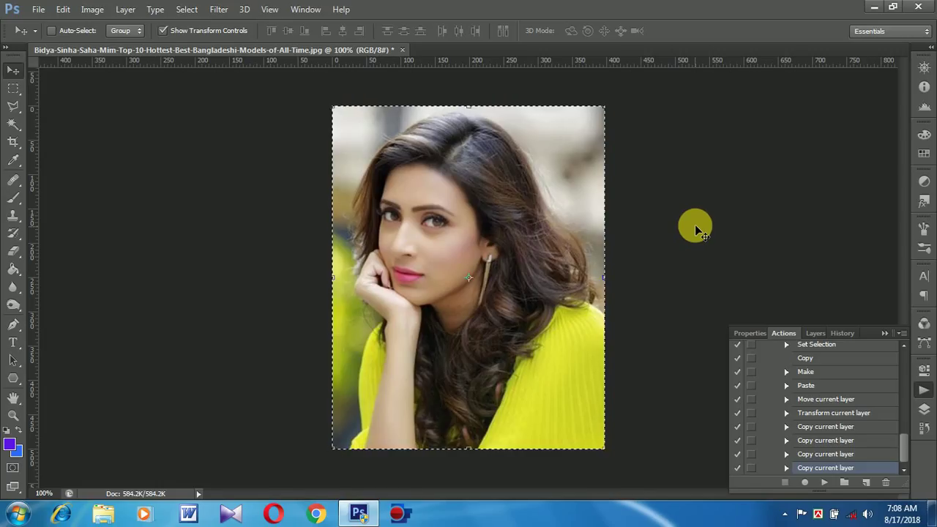
key(F3)
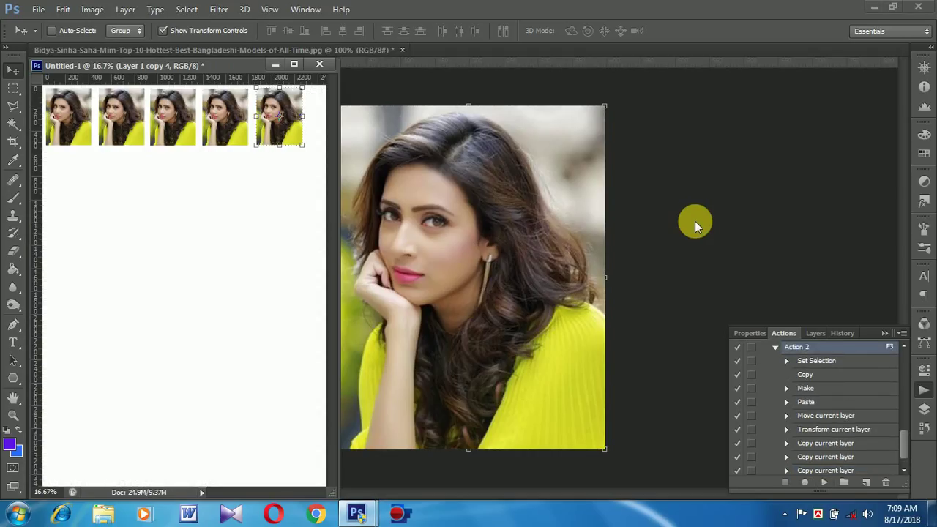
click(320, 64)
click(450, 202)
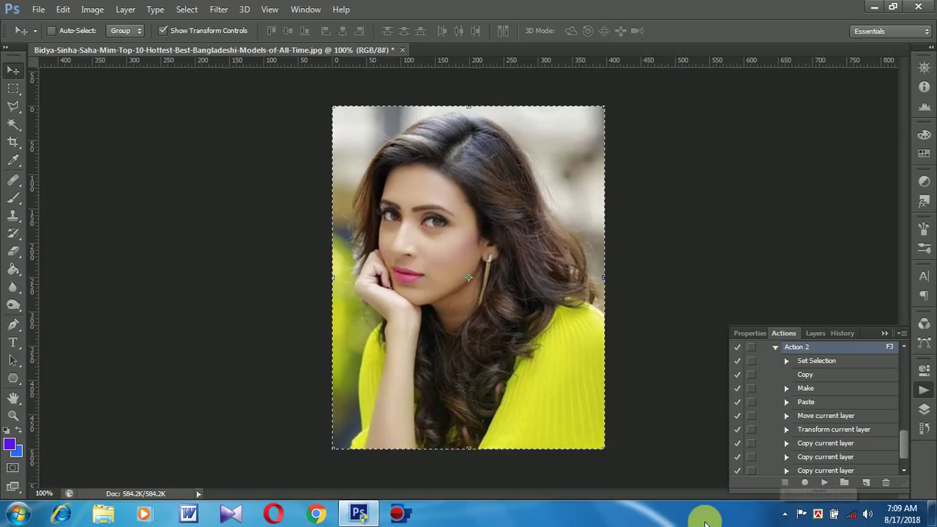
click(786, 515)
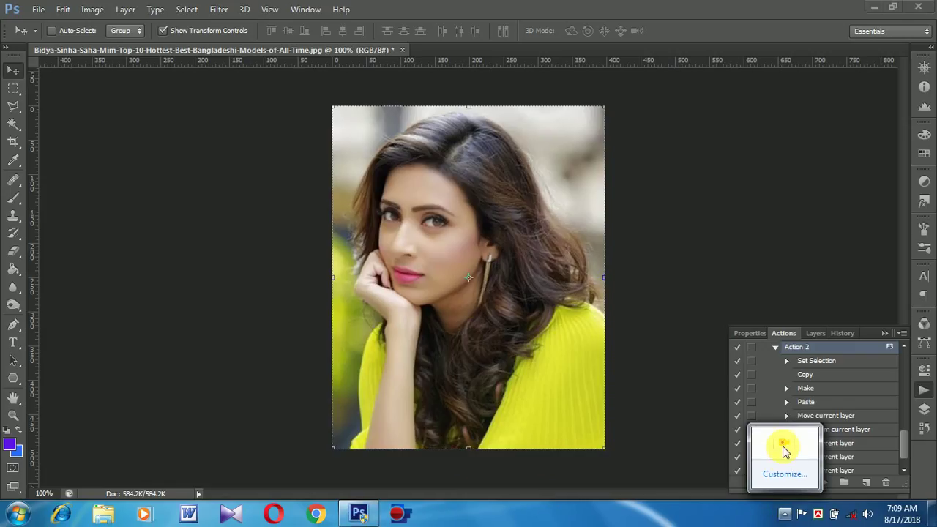